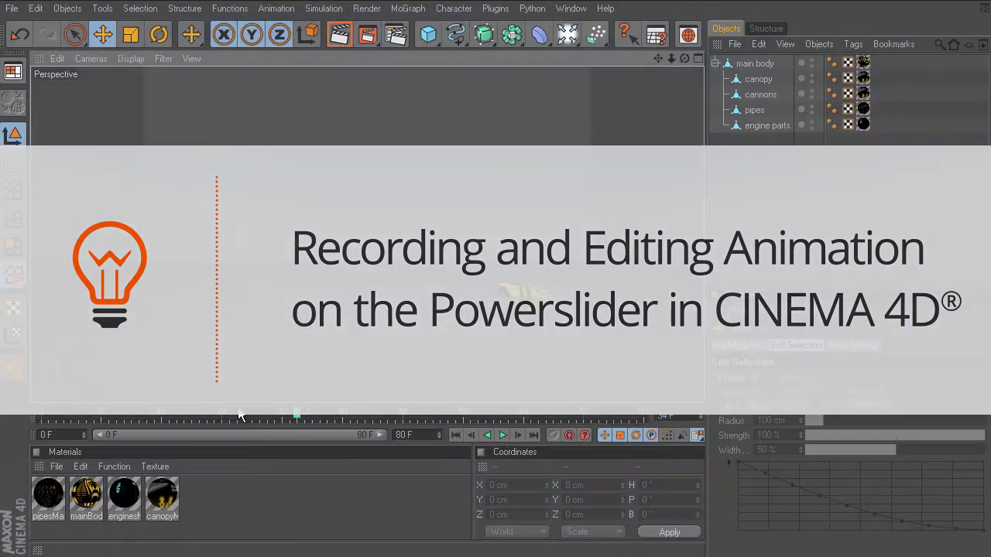
Step: With the main body selected at frame 16, drag the ship down toward the ground
drag(99, 414, 30, 402)
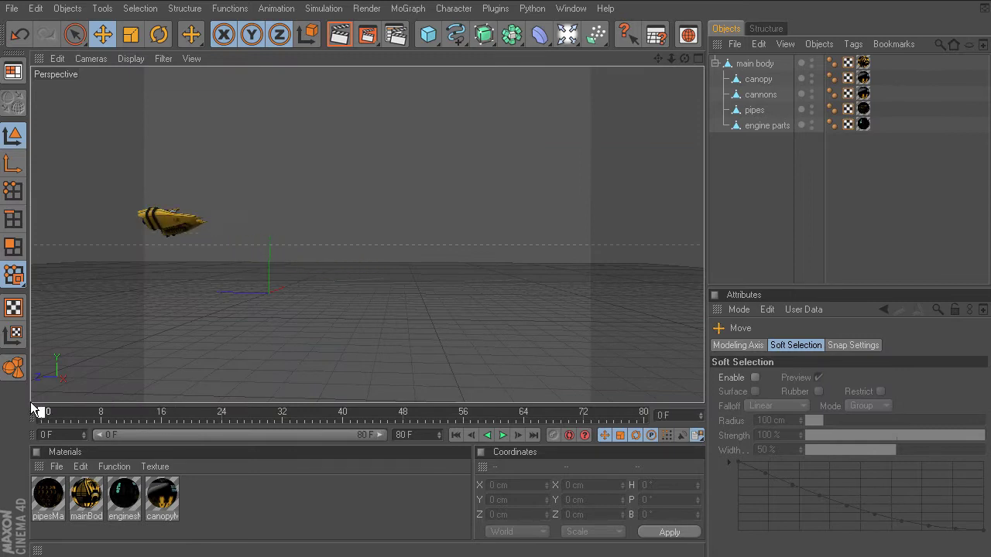
click(749, 66)
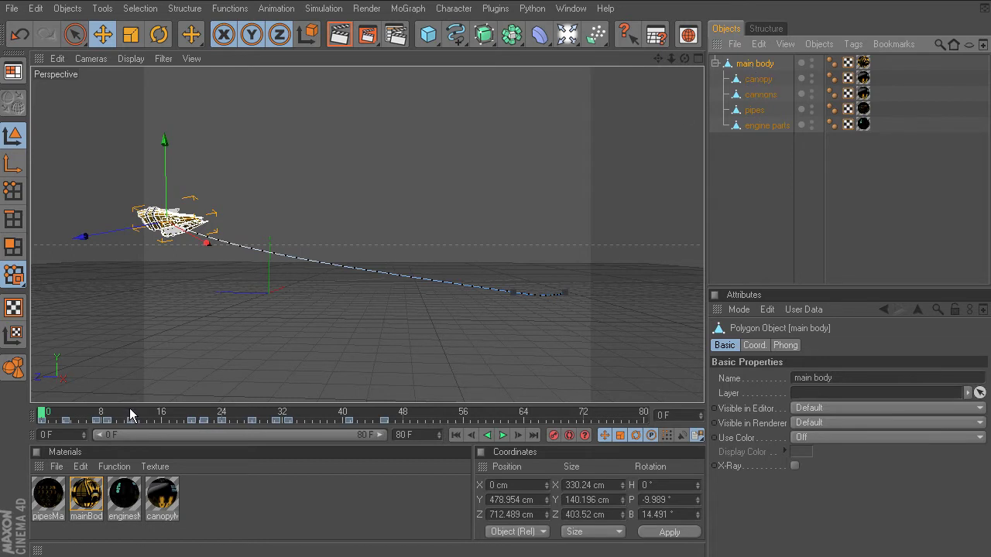
drag(129, 410, 162, 414)
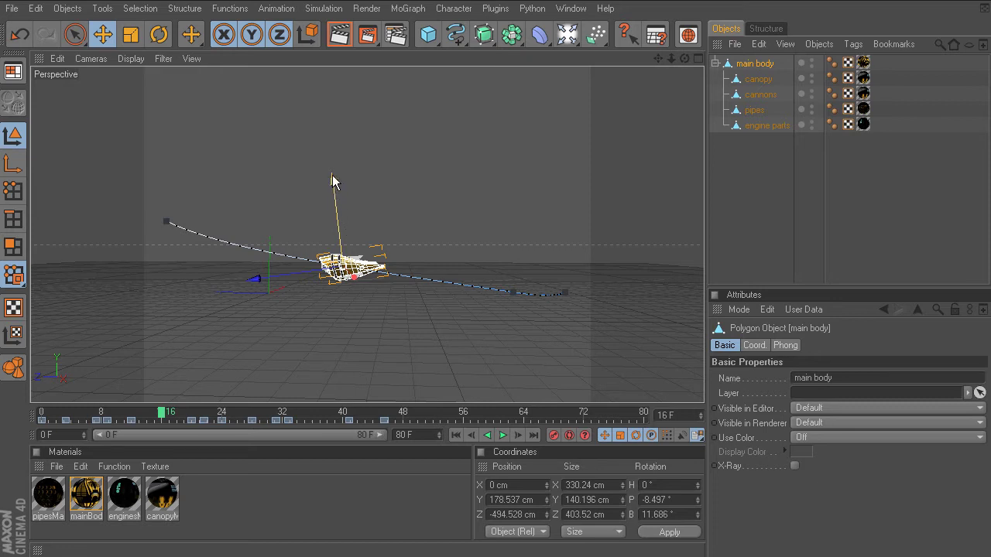
drag(332, 175, 336, 210)
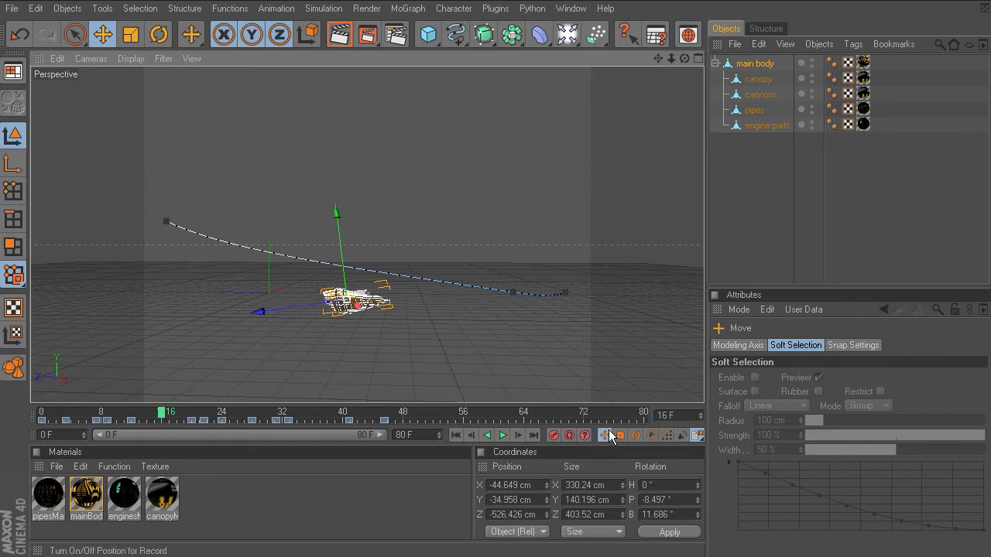
Step: Record a key for the lowered ship at frame 16 and play the animation
click(554, 436)
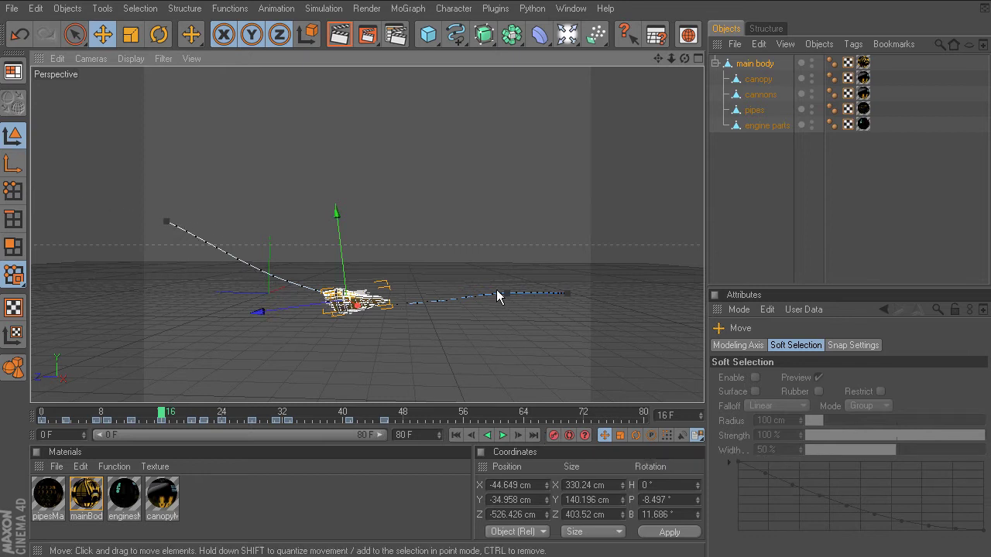
click(502, 435)
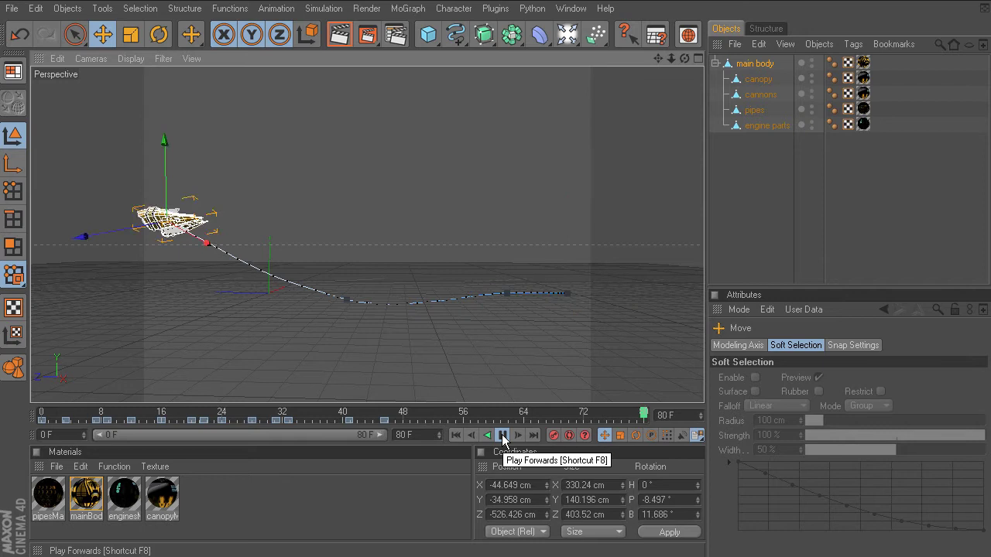
click(502, 435)
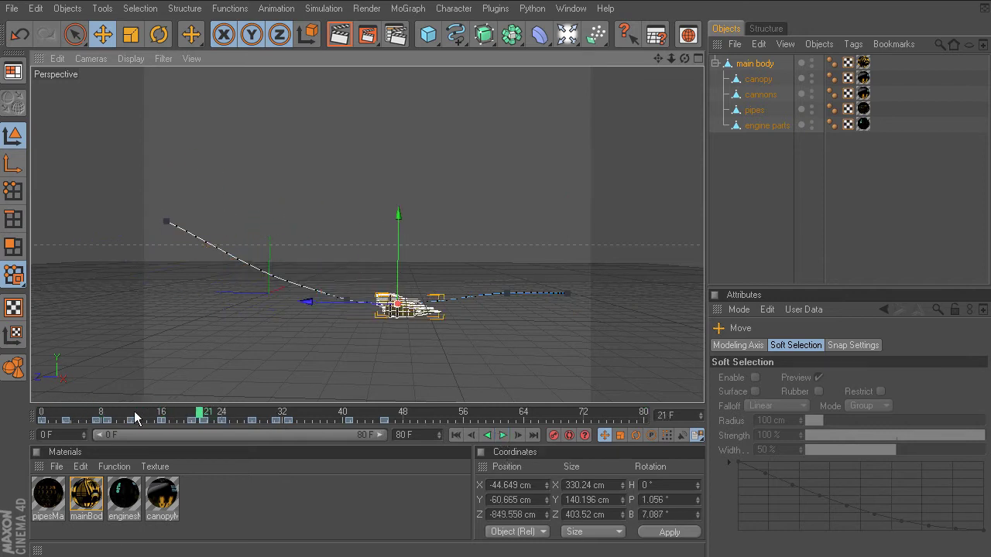
mouse_move(132, 415)
mouse_down()
mouse_move(120, 416)
mouse_move(307, 416)
mouse_move(51, 414)
mouse_move(187, 414)
mouse_move(117, 409)
mouse_up()
click(161, 420)
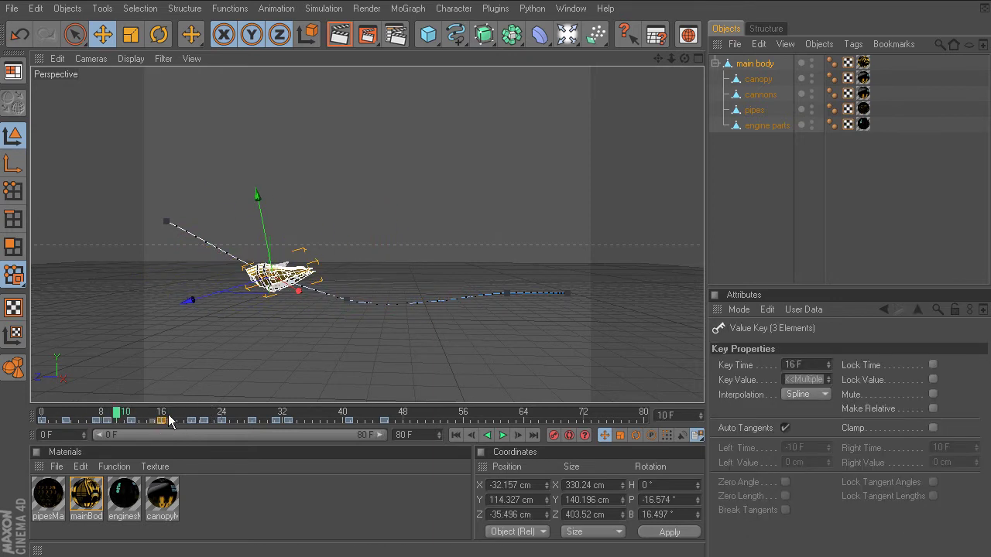
key(Delete)
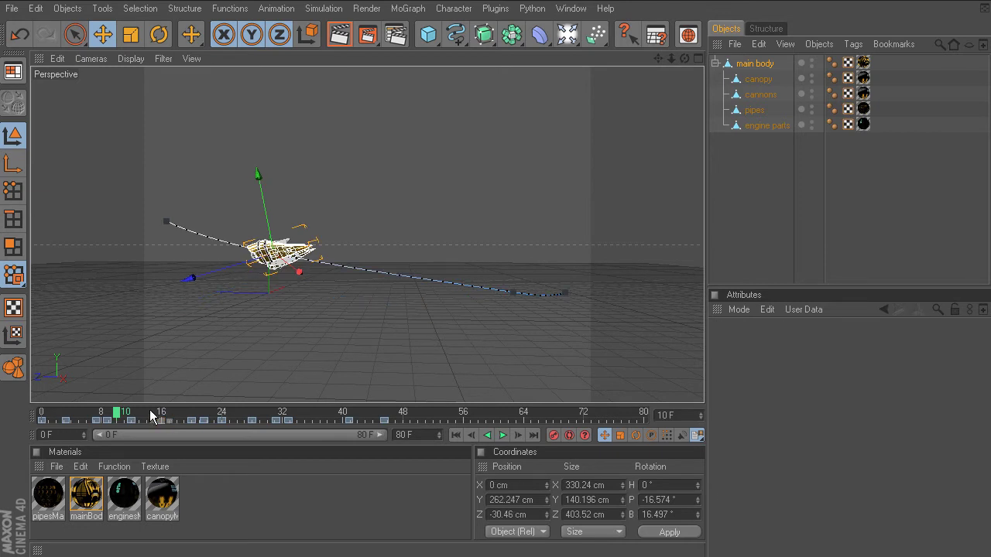
key(ctrl+z)
click(161, 411)
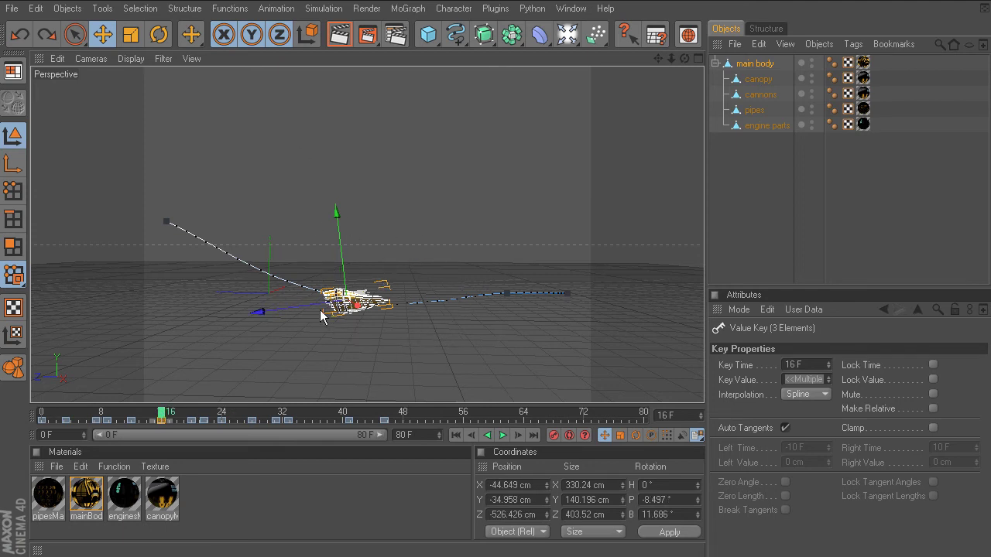
Step: Set the Attribute Manager to Object mode and show the main body's Coord values
click(737, 309)
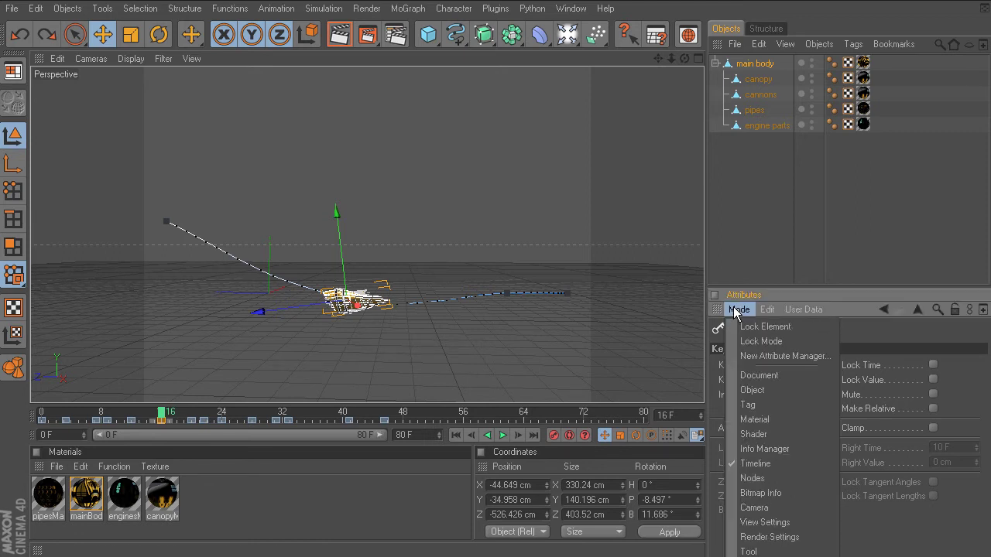
click(772, 389)
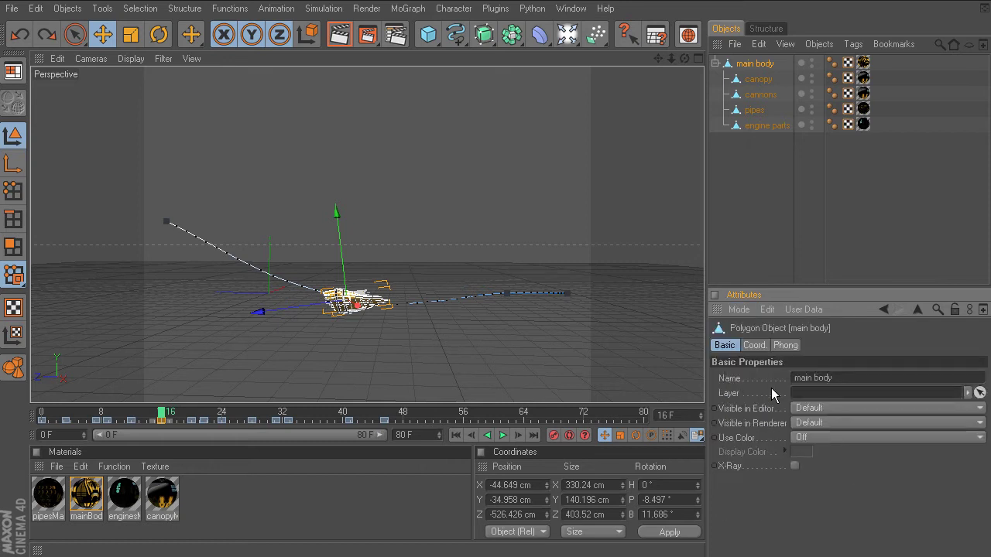
click(754, 345)
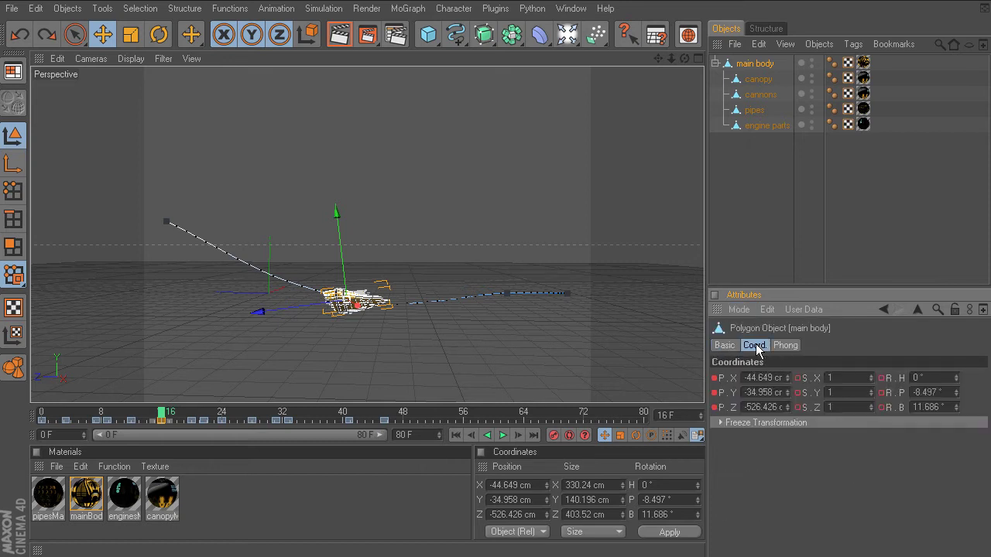
Step: Key the ship's P.Y at 100 cm on frame 16, then replay from the start
click(756, 393)
text(100)
key(Return)
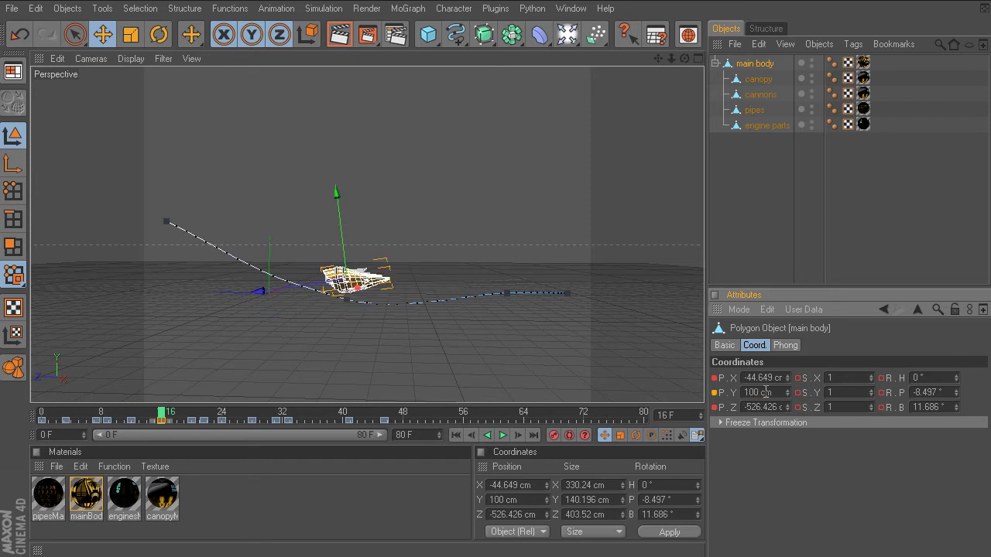
ctrl+click(714, 392)
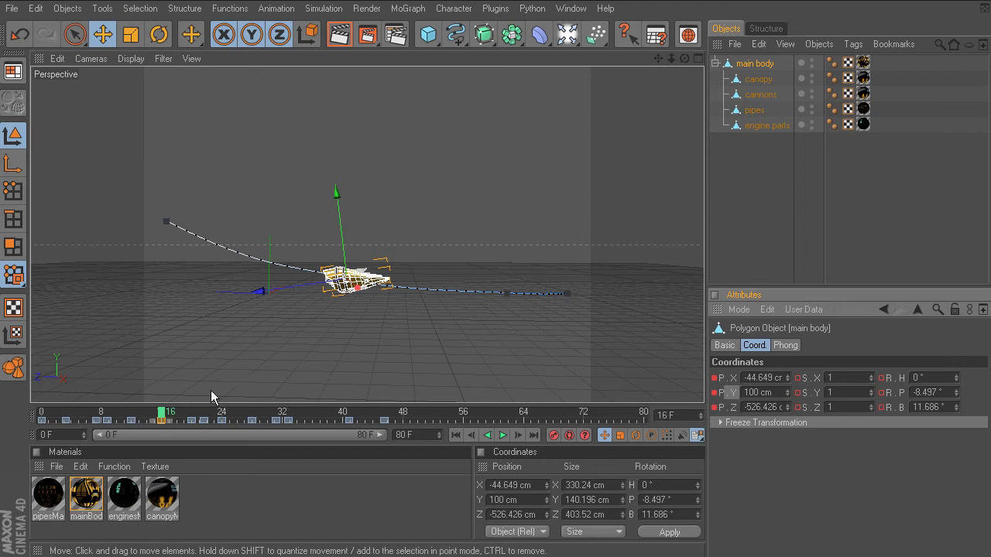
drag(161, 413, 31, 417)
click(503, 436)
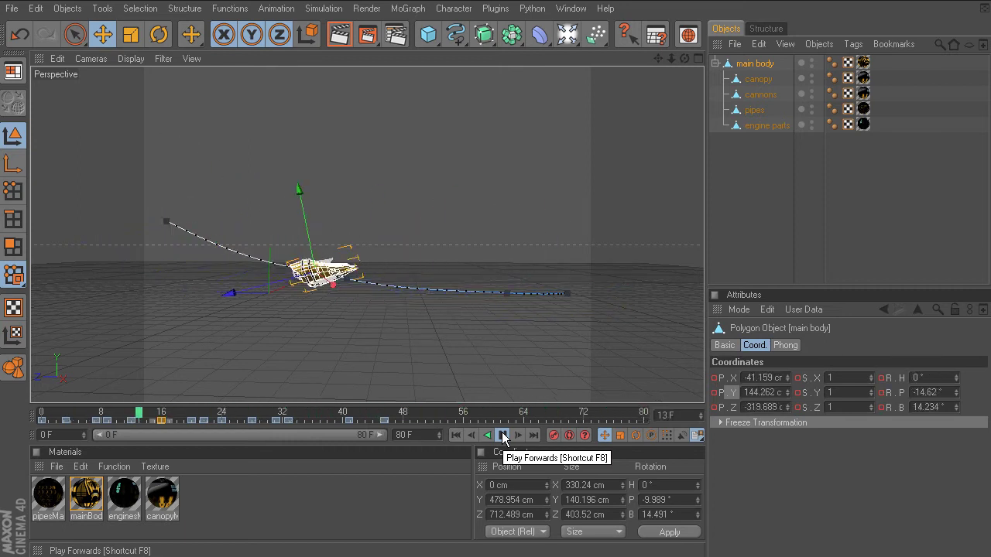
Step: Delete the P.Y keyframe at frame 16 and scrub to check the higher path
click(503, 435)
click(162, 416)
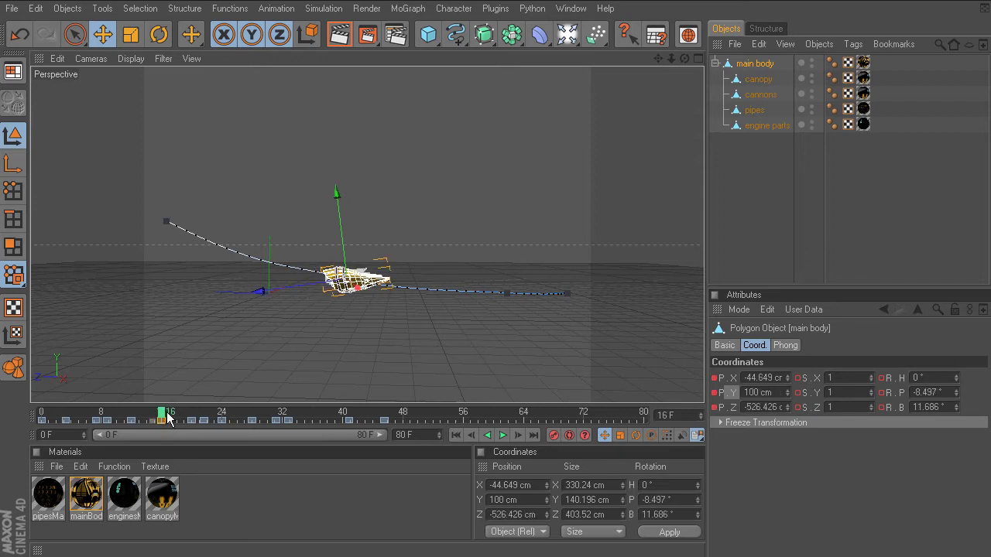
mouse_move(167, 418)
mouse_down()
mouse_move(116, 418)
mouse_move(163, 418)
mouse_up()
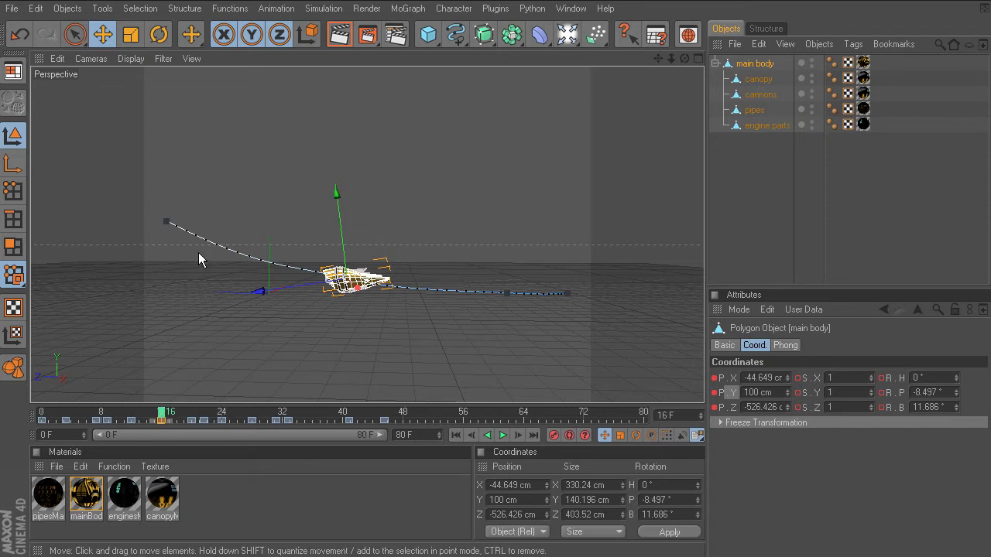
click(714, 393)
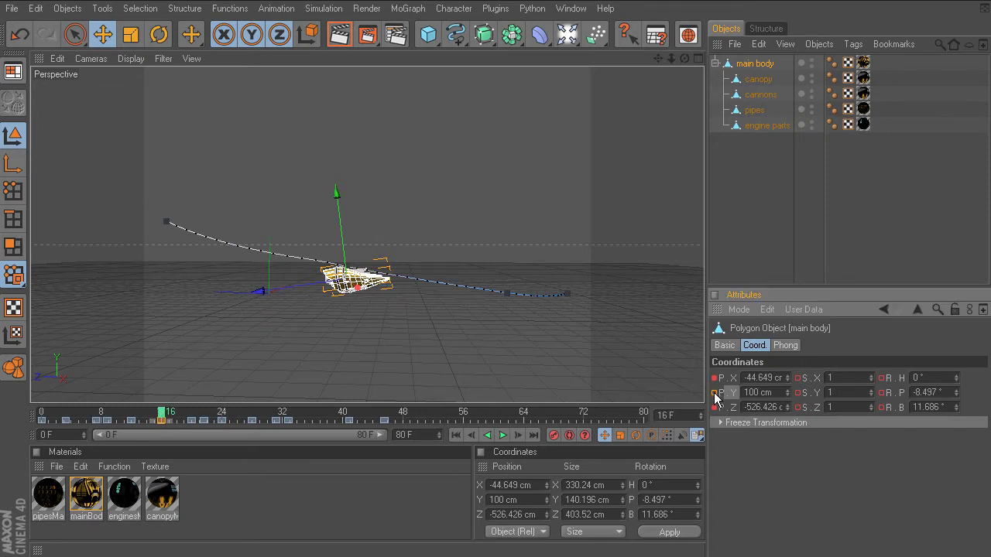
click(162, 416)
mouse_move(162, 416)
mouse_down()
mouse_move(321, 411)
mouse_move(42, 413)
mouse_move(183, 438)
mouse_move(163, 433)
mouse_up()
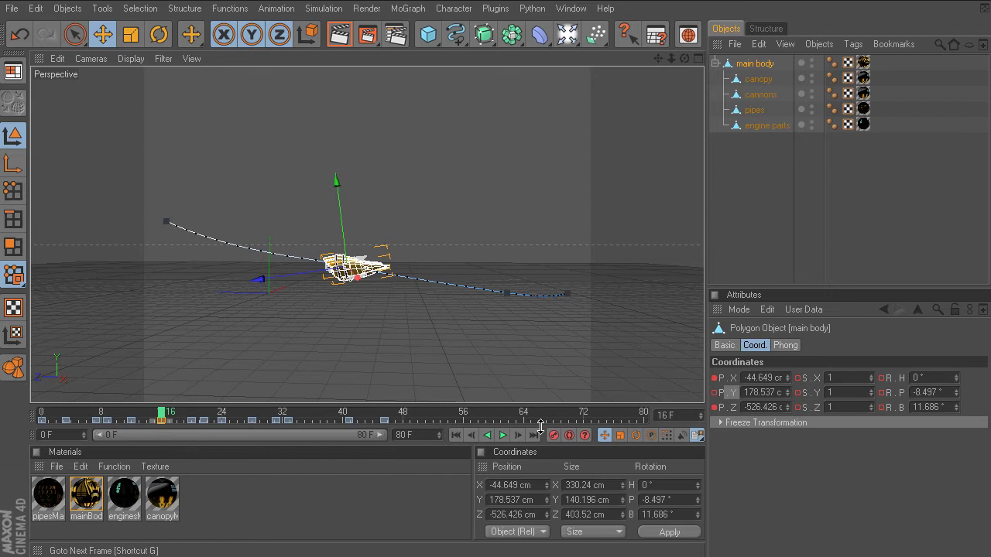
Step: Remove the ship's remaining Y animation and play the flattened flight forwards and backwards
click(715, 393)
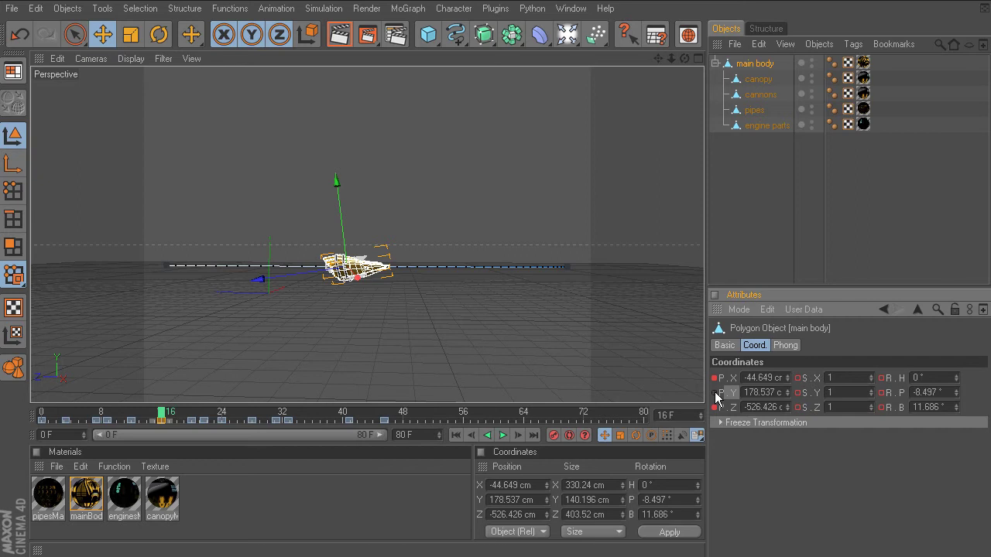
click(185, 418)
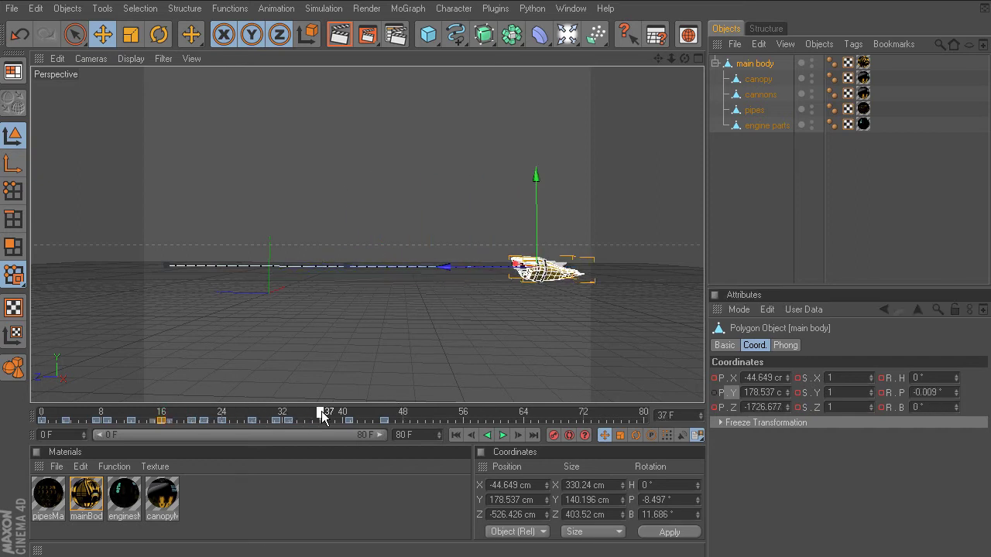
drag(322, 416, 41, 416)
click(503, 435)
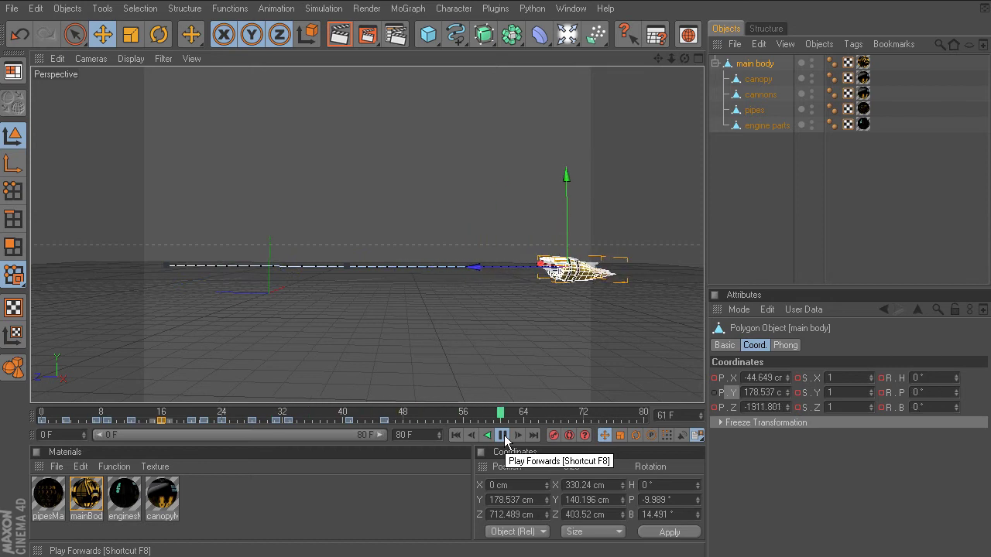
click(502, 435)
click(487, 435)
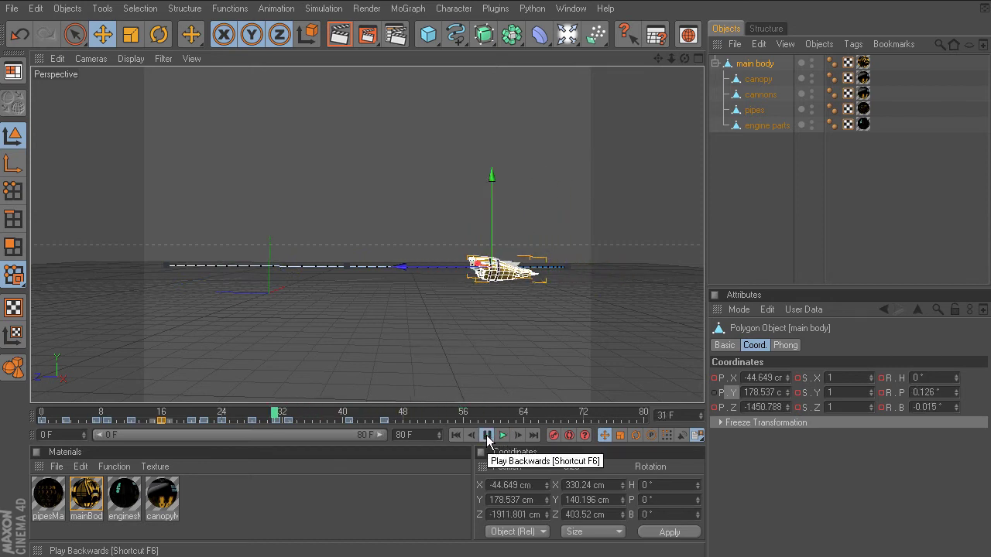
click(487, 435)
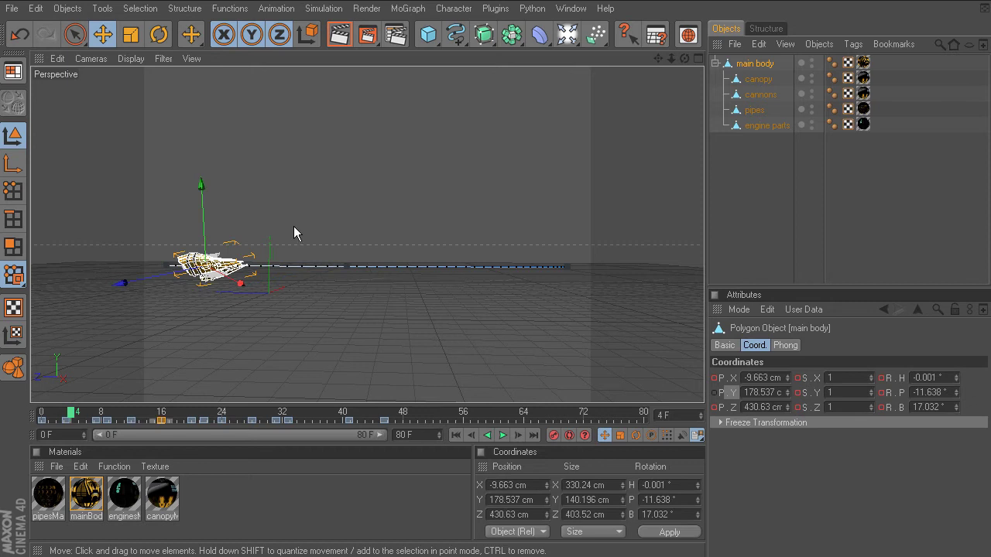
Step: Scrub the level flight, then undo the removal to restore the descent
mouse_move(117, 412)
mouse_down()
mouse_move(206, 411)
mouse_move(133, 403)
mouse_up()
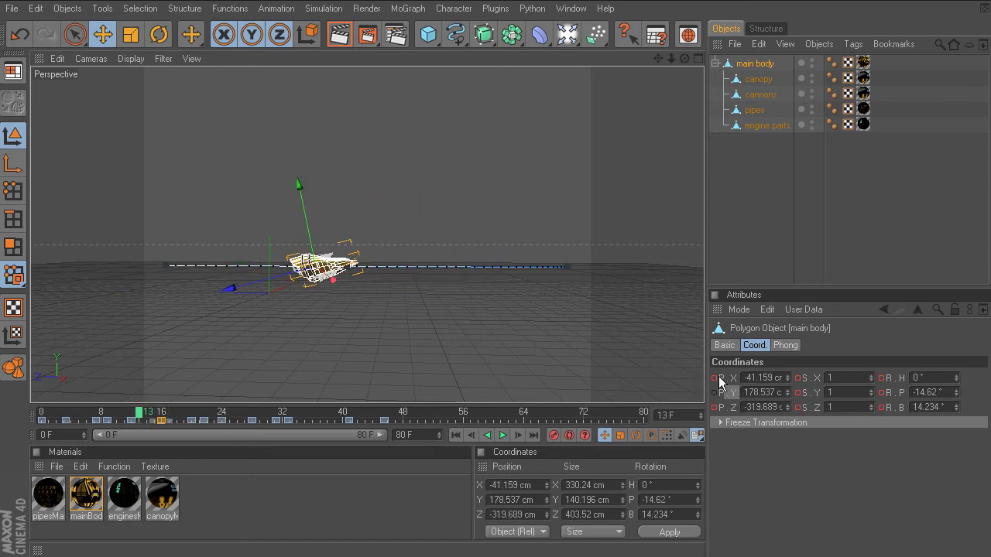
drag(158, 415, 41, 414)
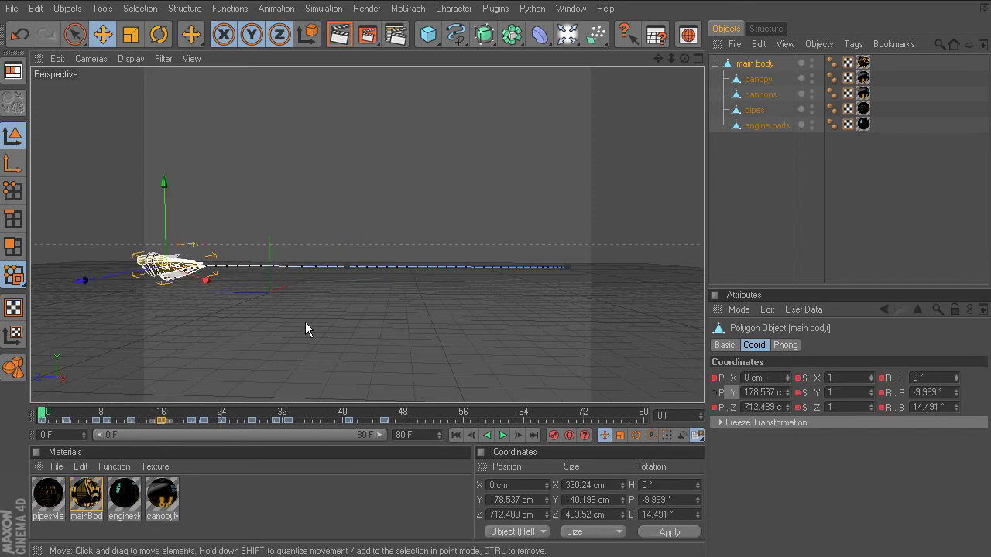
key(ctrl+z)
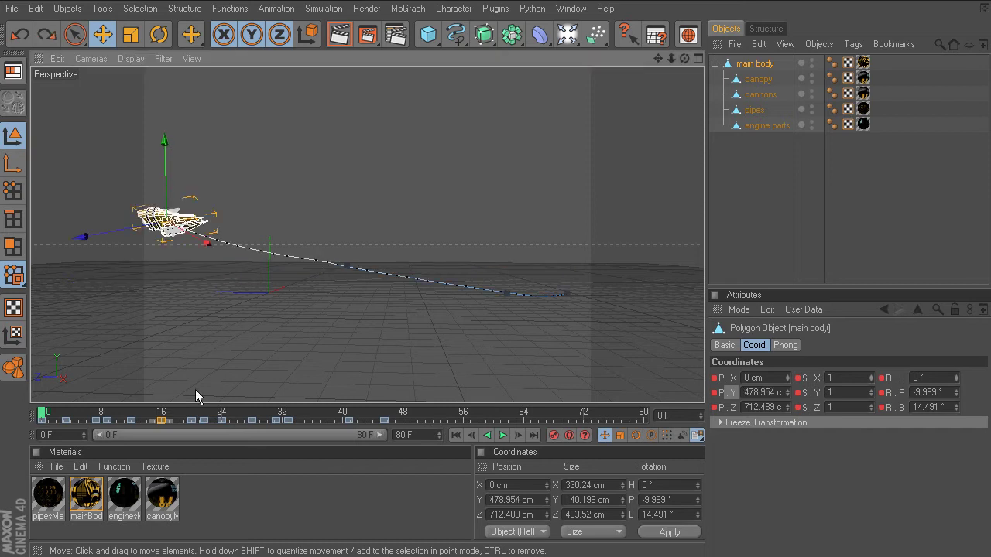
drag(118, 422, 161, 418)
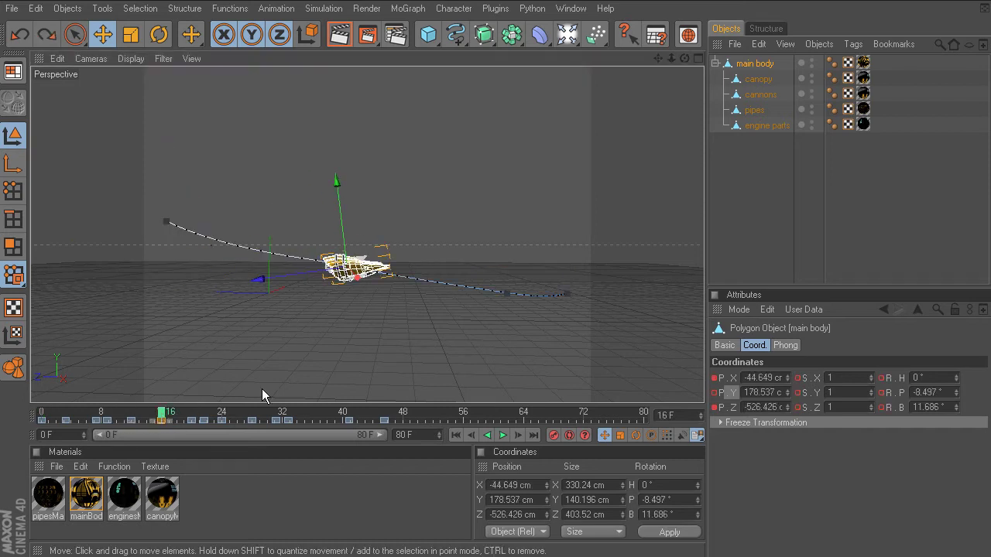
Step: Set the main body's P.Y to -11 cm at frame 16, key it, and scrub
double_click(764, 392)
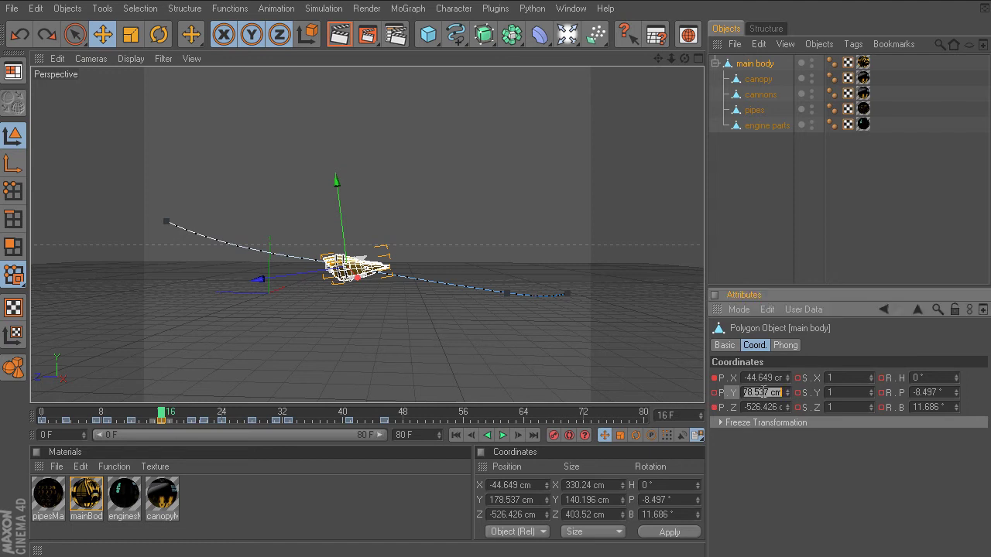
key(BackSpace)
key(Return)
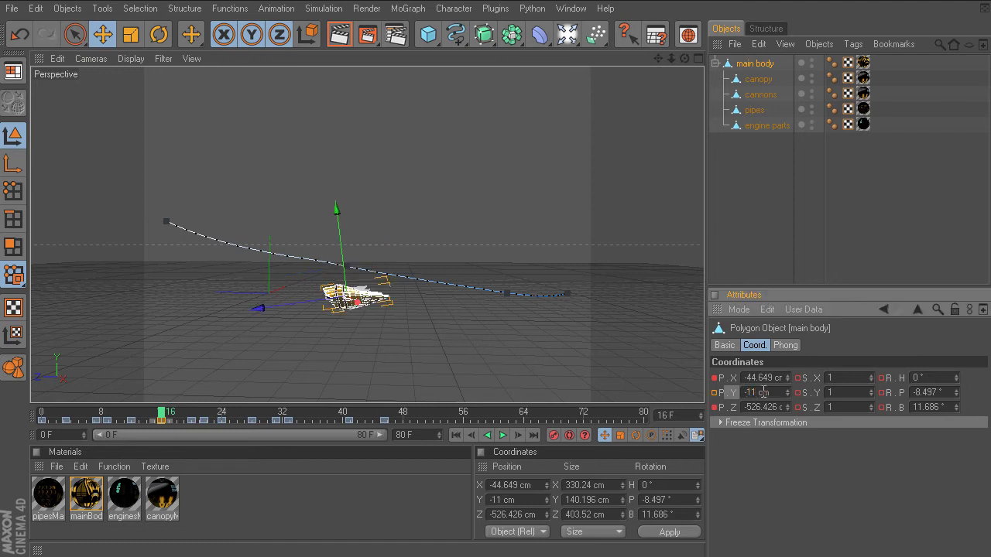
click(715, 394)
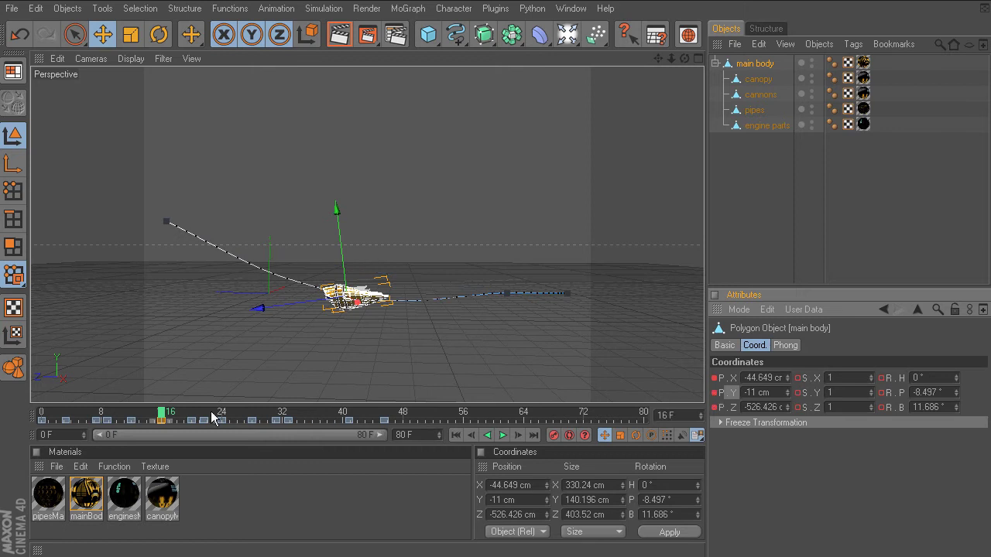
drag(163, 416, 251, 418)
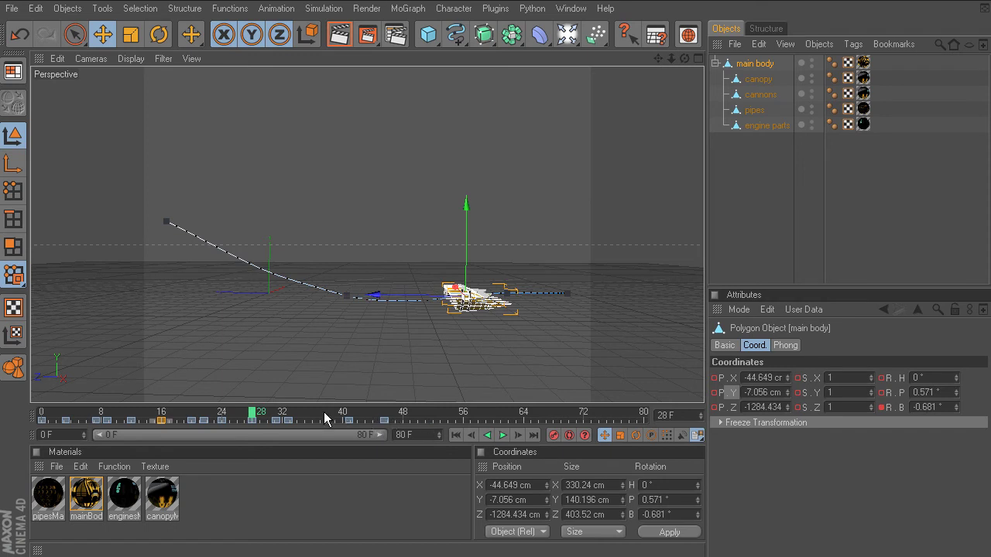
Step: Move the keyframe from frame 45 to frame 56 and replay the animation
drag(324, 418, 380, 426)
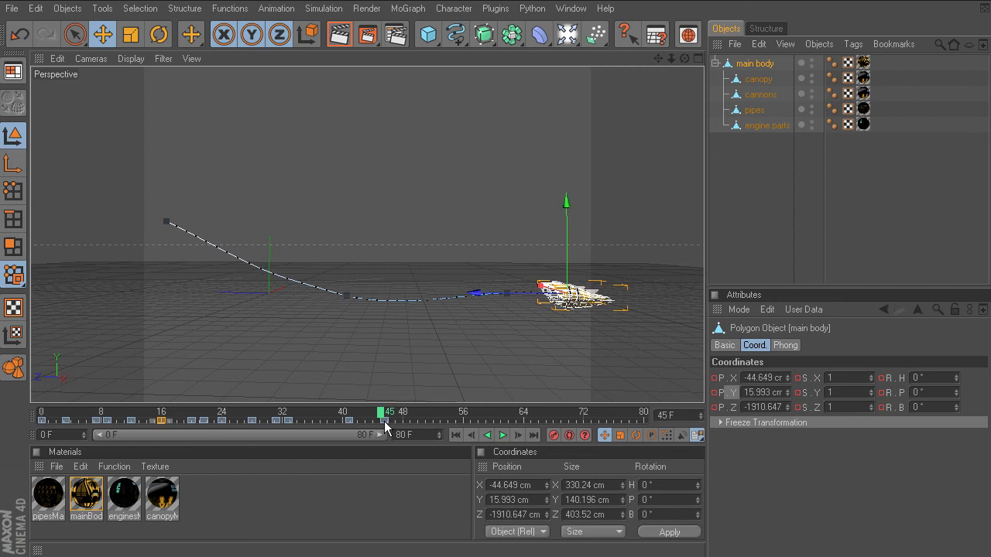
click(385, 420)
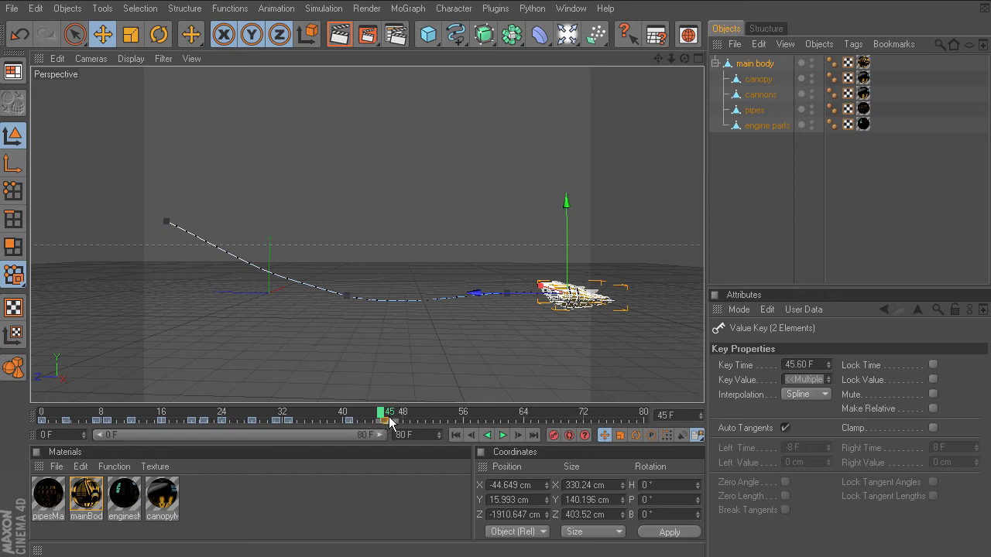
drag(385, 421, 457, 422)
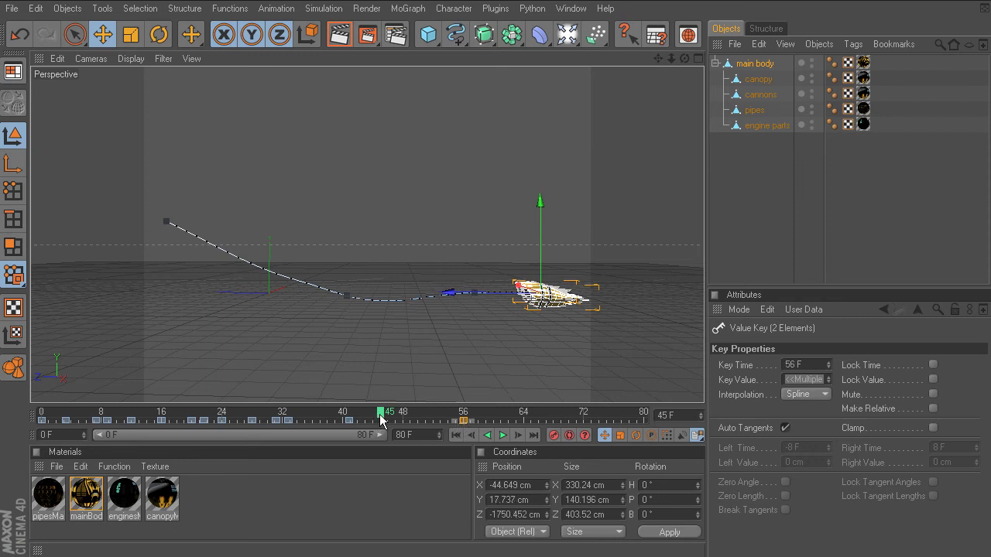
mouse_move(380, 420)
mouse_down()
mouse_move(358, 411)
mouse_move(104, 414)
mouse_up()
click(501, 435)
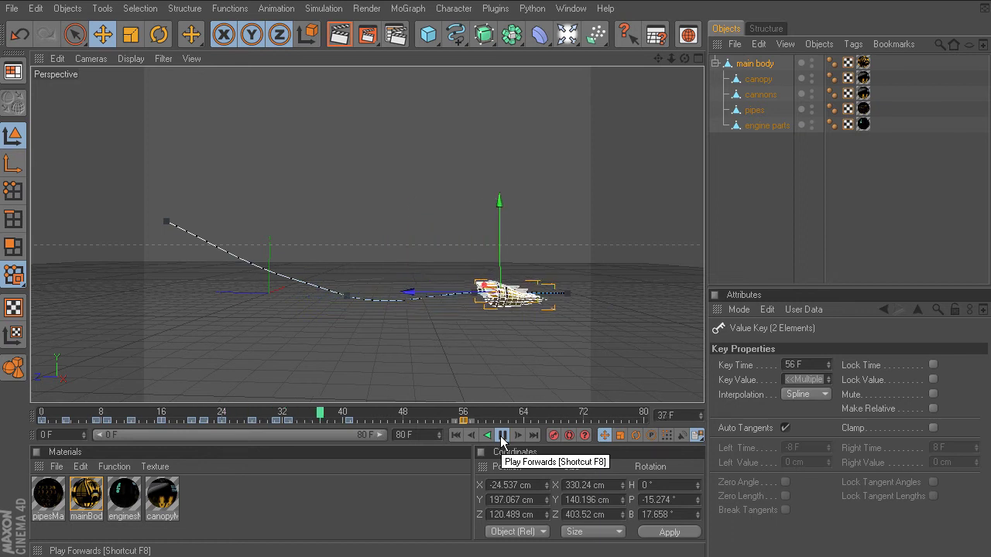
Step: Copy the keyframe at frame 56 and paste it at frame 50
click(502, 435)
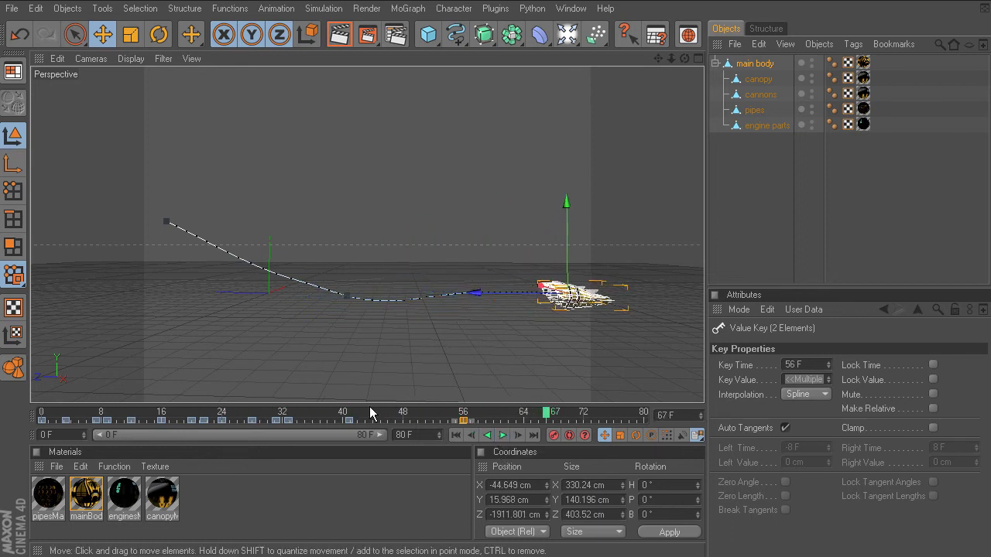
right_click(463, 424)
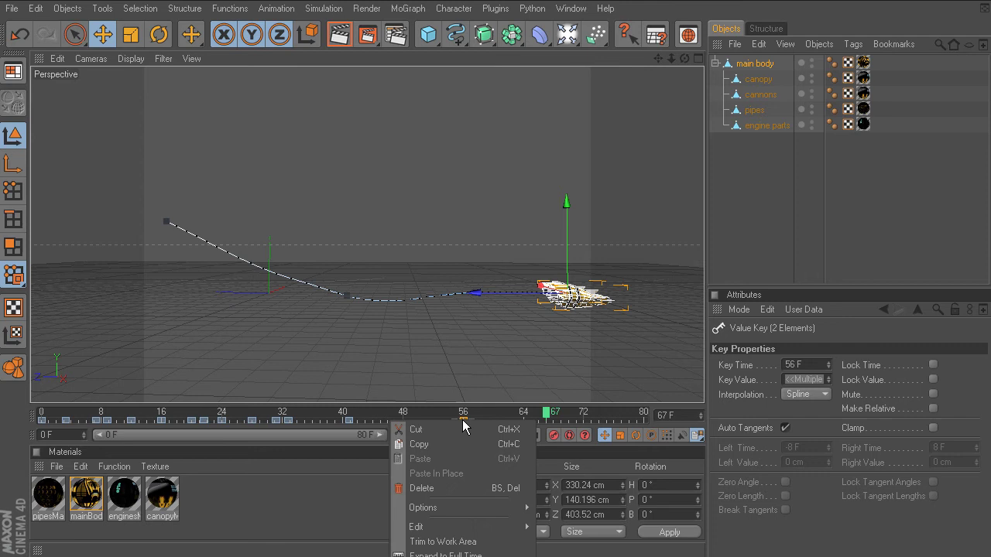
click(505, 444)
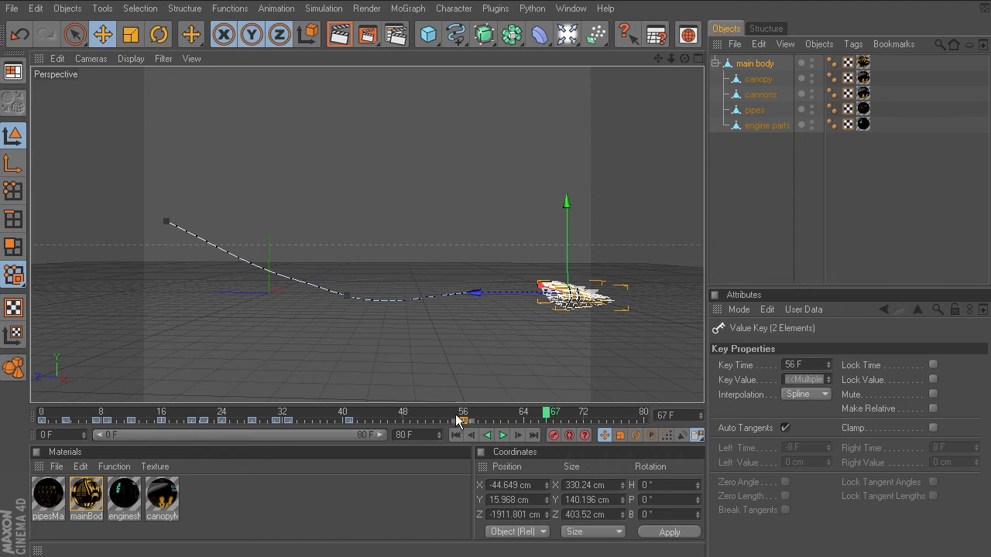
drag(455, 415, 417, 418)
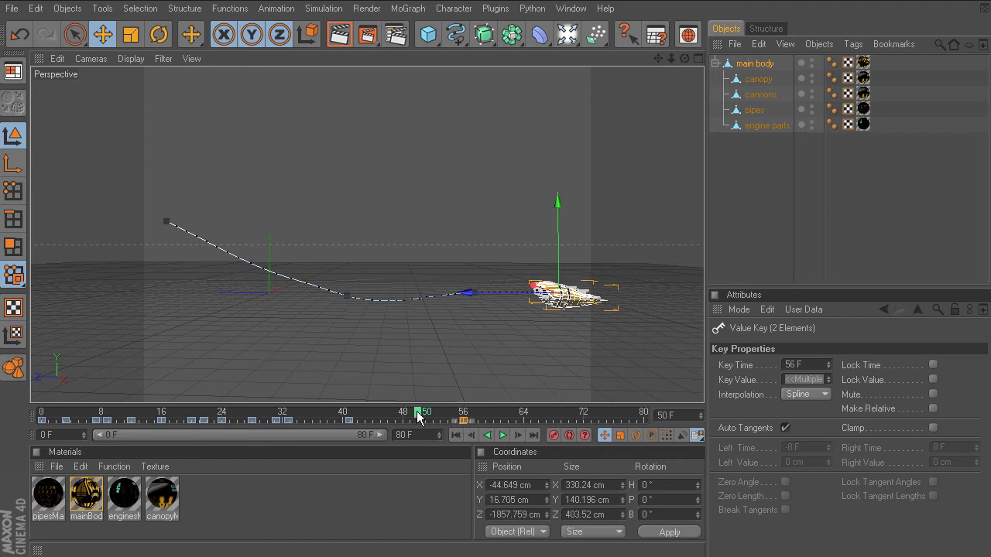
right_click(417, 416)
click(416, 444)
Step: Replay from frame 17 and scrub around frame 50 to review the pasted key
drag(418, 416, 168, 416)
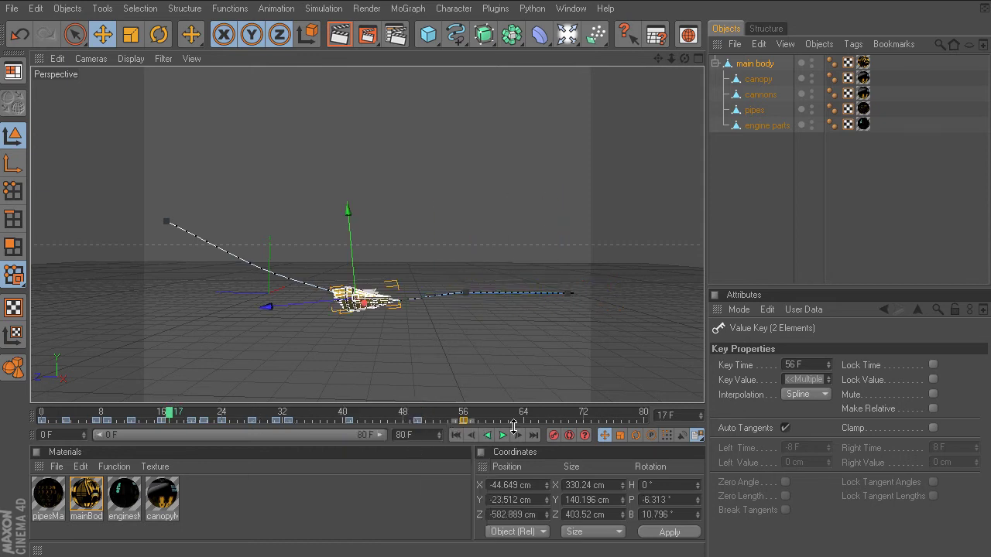
click(502, 435)
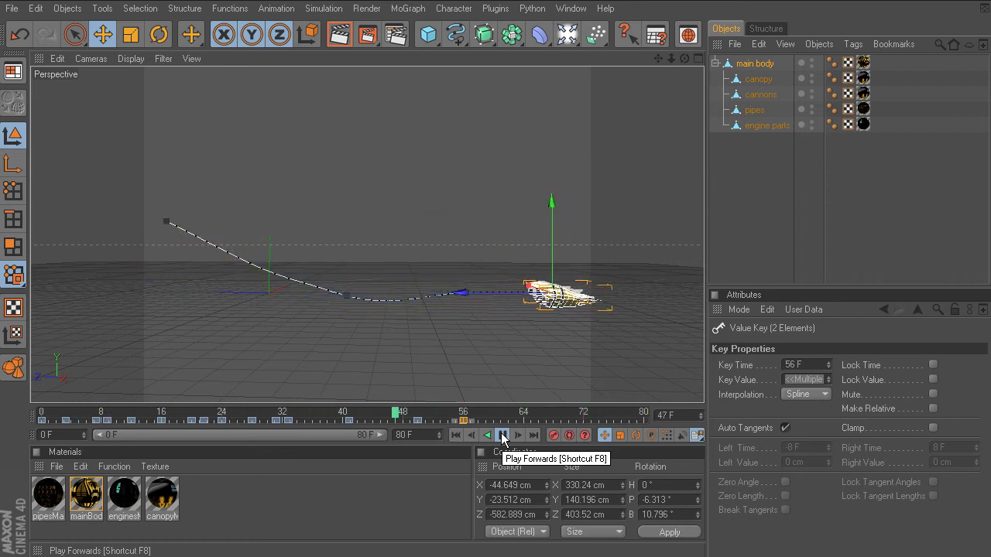
click(501, 435)
mouse_move(402, 414)
mouse_down()
mouse_move(335, 412)
mouse_move(491, 411)
mouse_move(323, 415)
mouse_move(438, 412)
mouse_move(405, 412)
mouse_move(415, 424)
mouse_move(420, 416)
mouse_up()
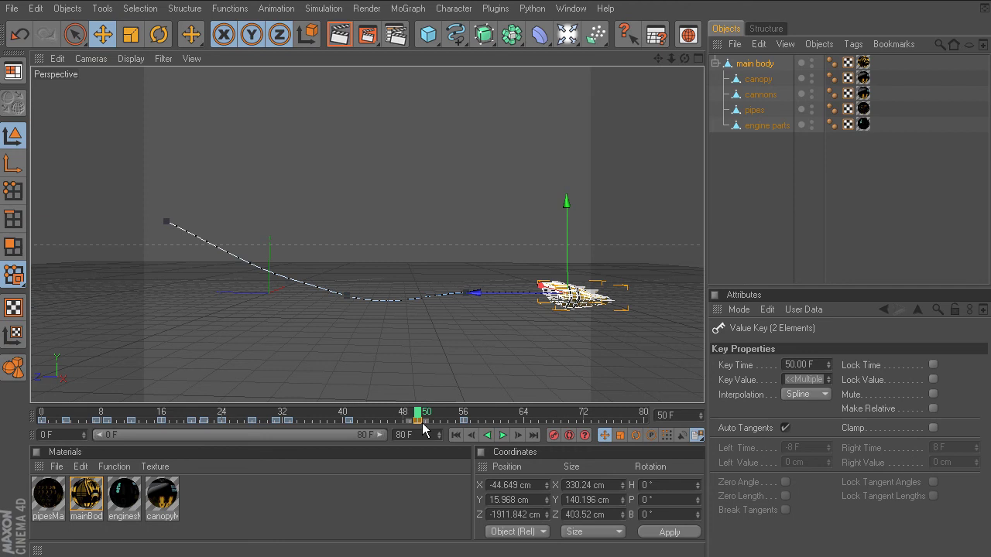
Step: Delete the keyframe at frame 50 and rewind toward frame 23
right_click(417, 420)
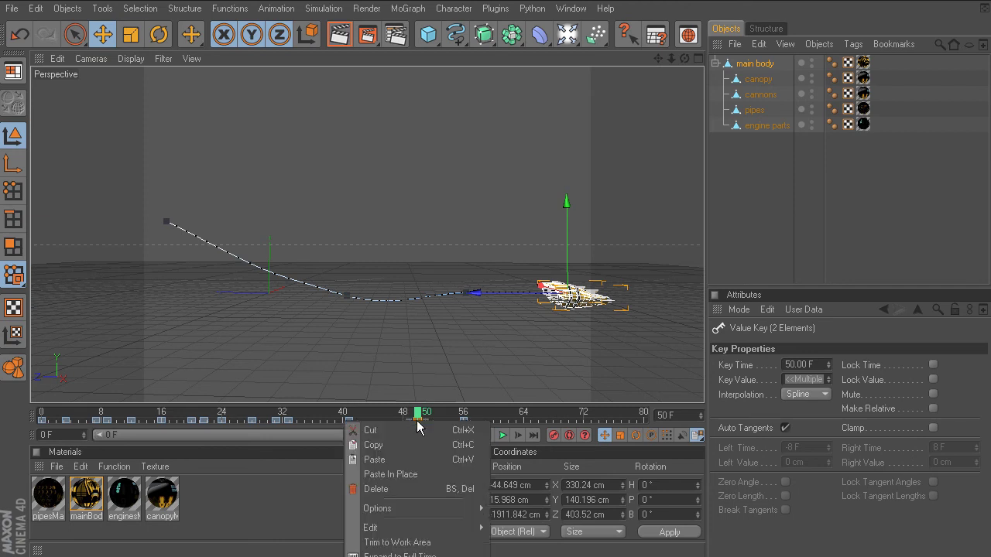
click(407, 489)
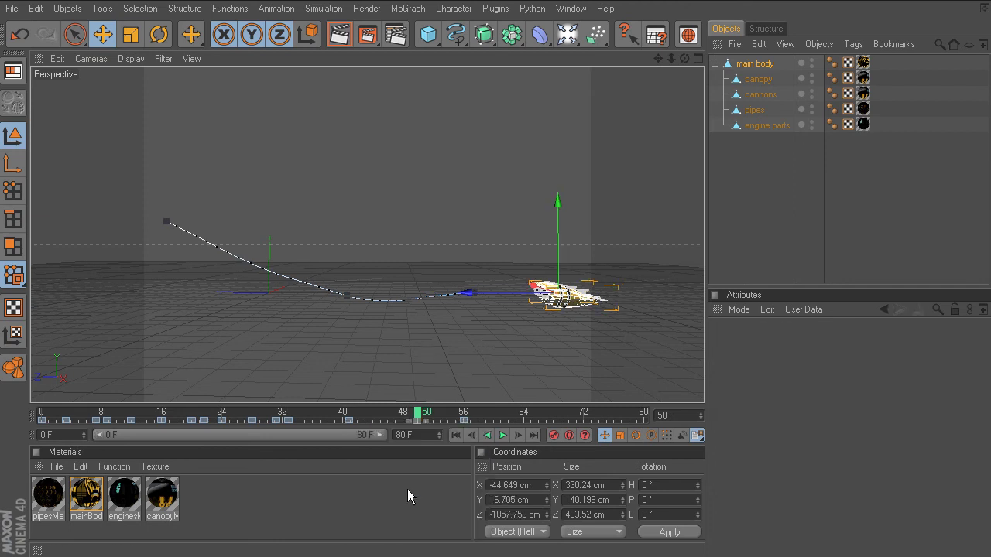
drag(421, 418, 131, 418)
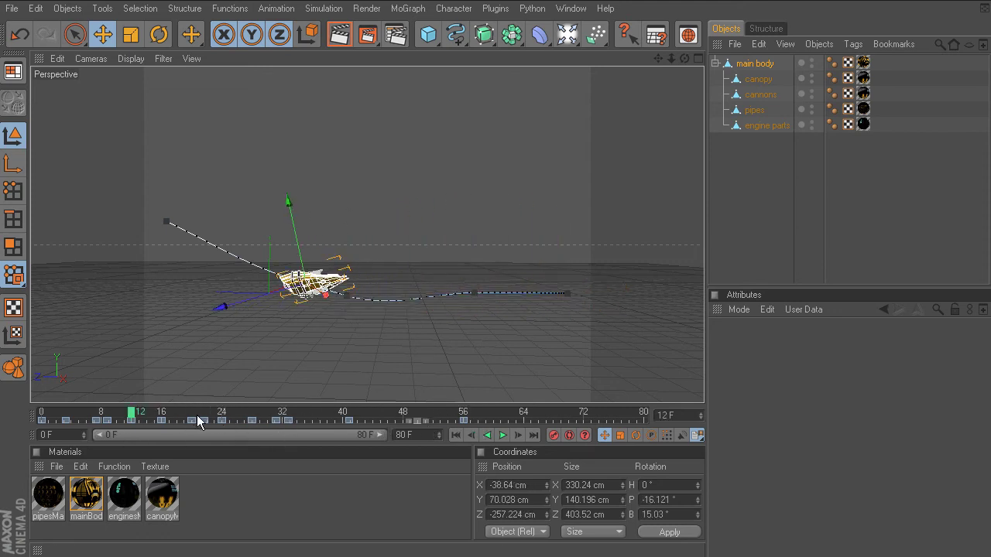
Step: Lift the ship high above the ground to key a steep climb, then play the animation
drag(228, 414, 375, 421)
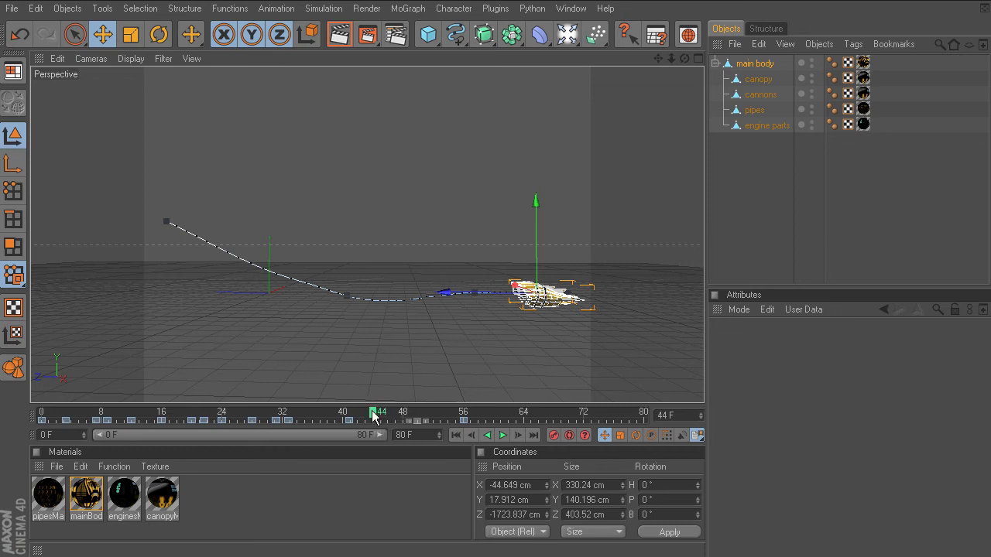
mouse_move(372, 416)
mouse_down()
mouse_move(94, 420)
mouse_move(146, 421)
mouse_up()
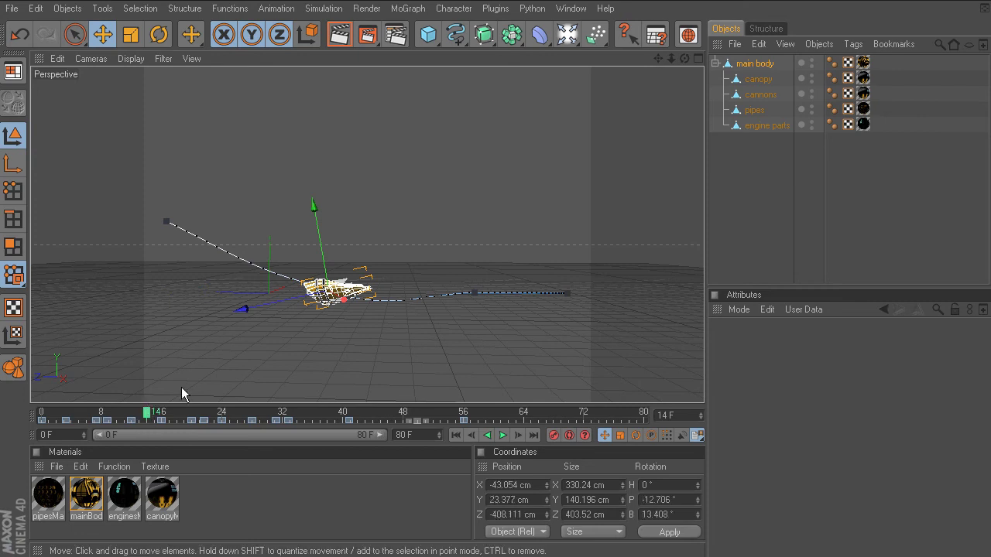
drag(349, 284, 329, 295)
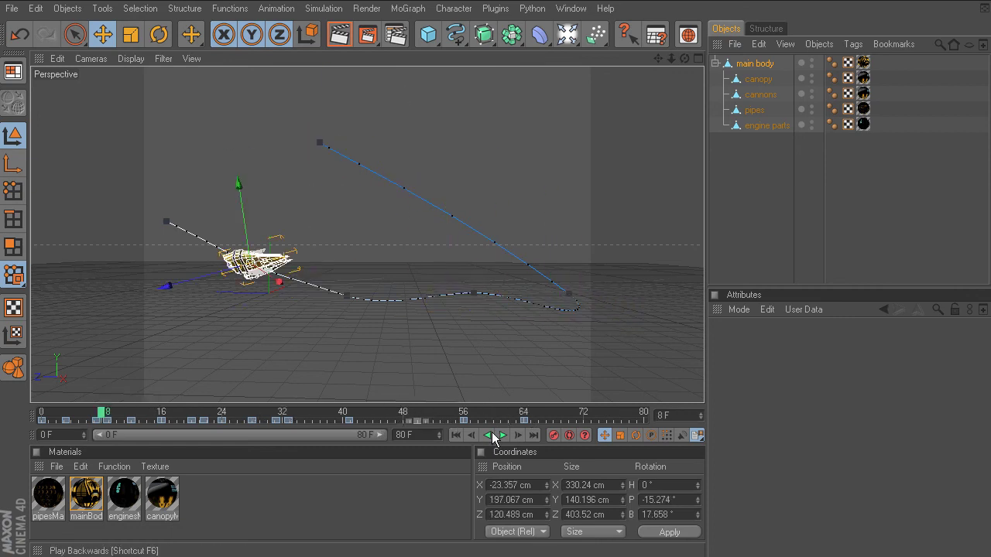
click(501, 435)
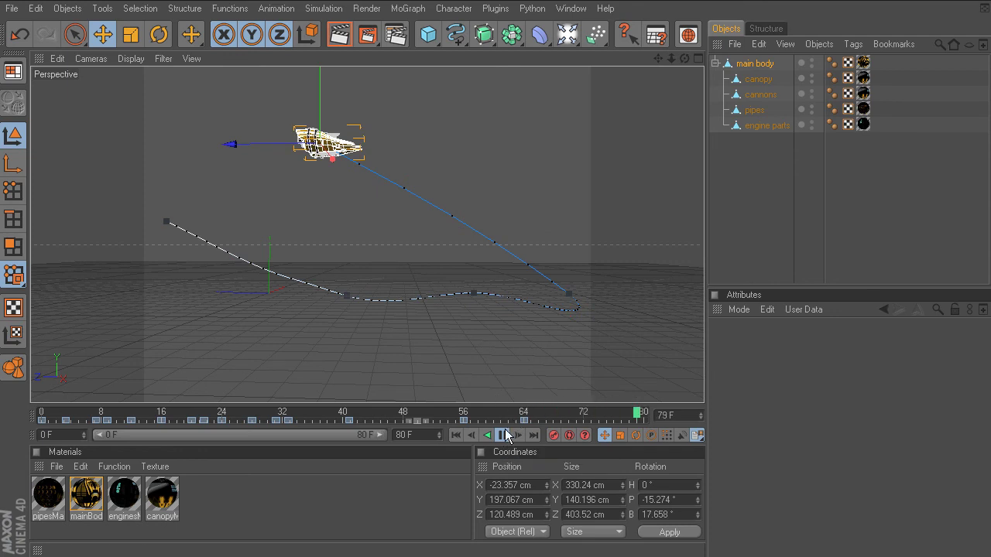
click(503, 435)
Step: Rewind the time slider to 0 F, reselect the main body, and open the keyframe interpolation settings
drag(488, 411, 42, 412)
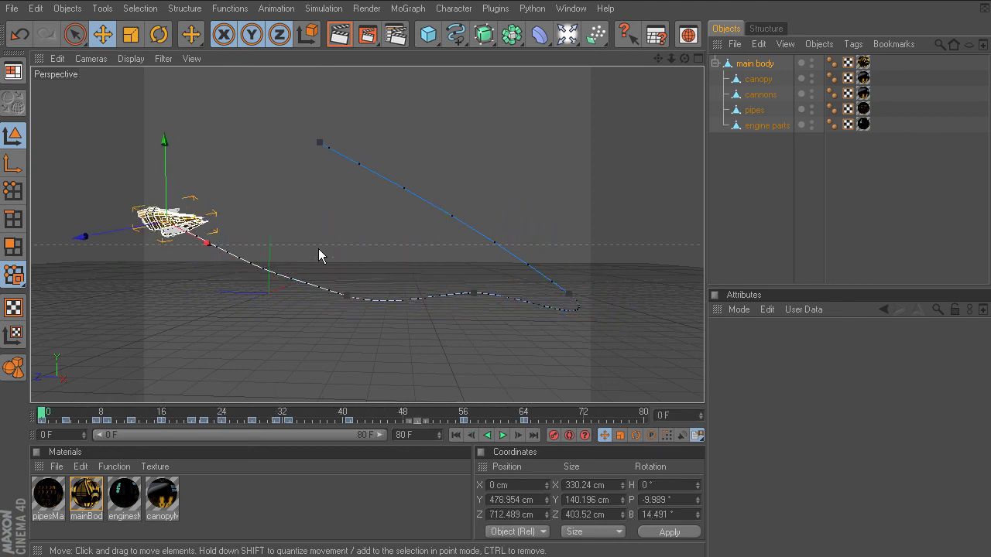
click(321, 208)
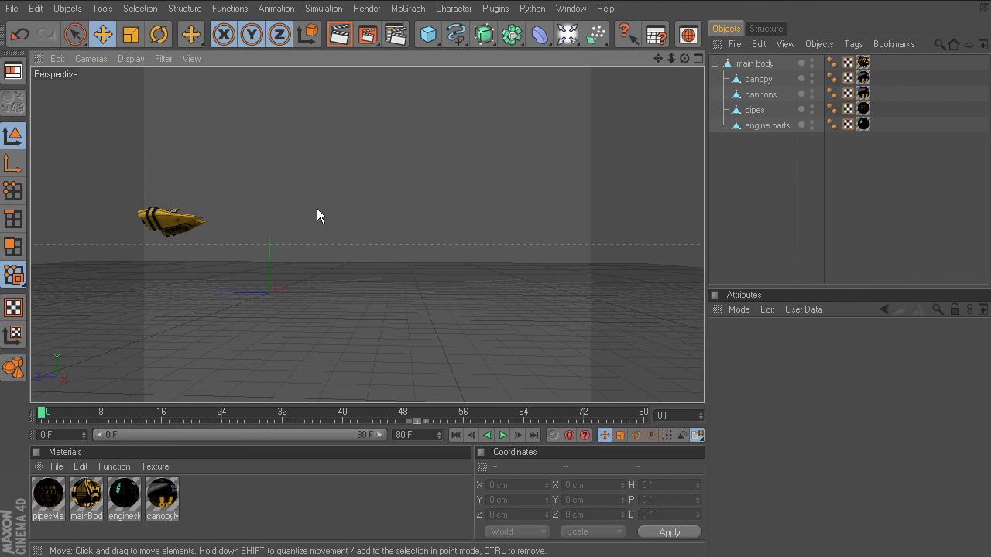
click(757, 62)
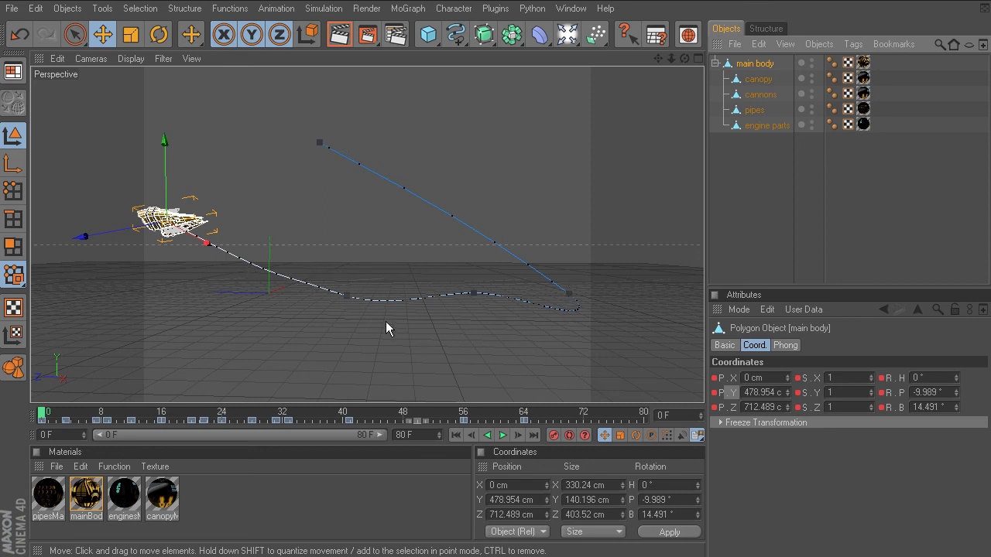
click(697, 436)
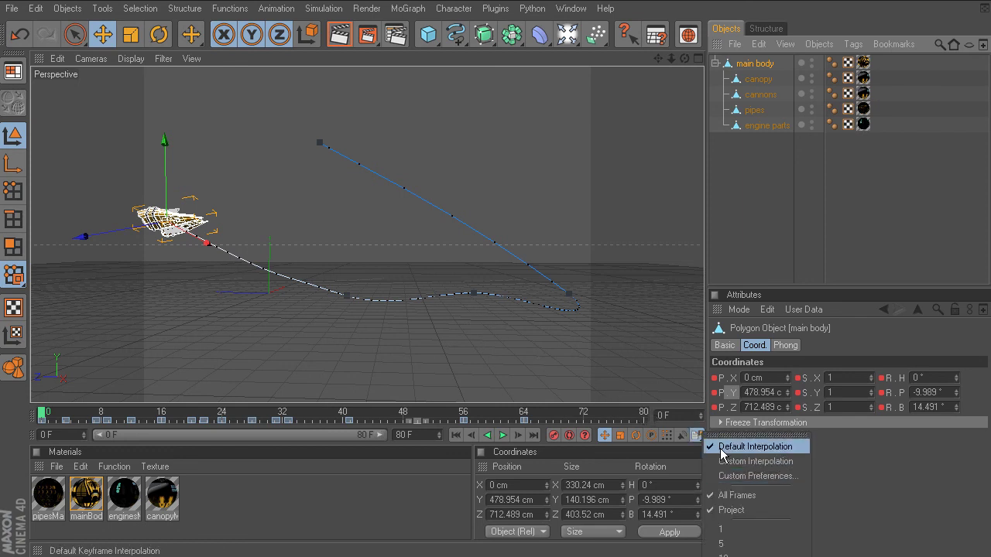